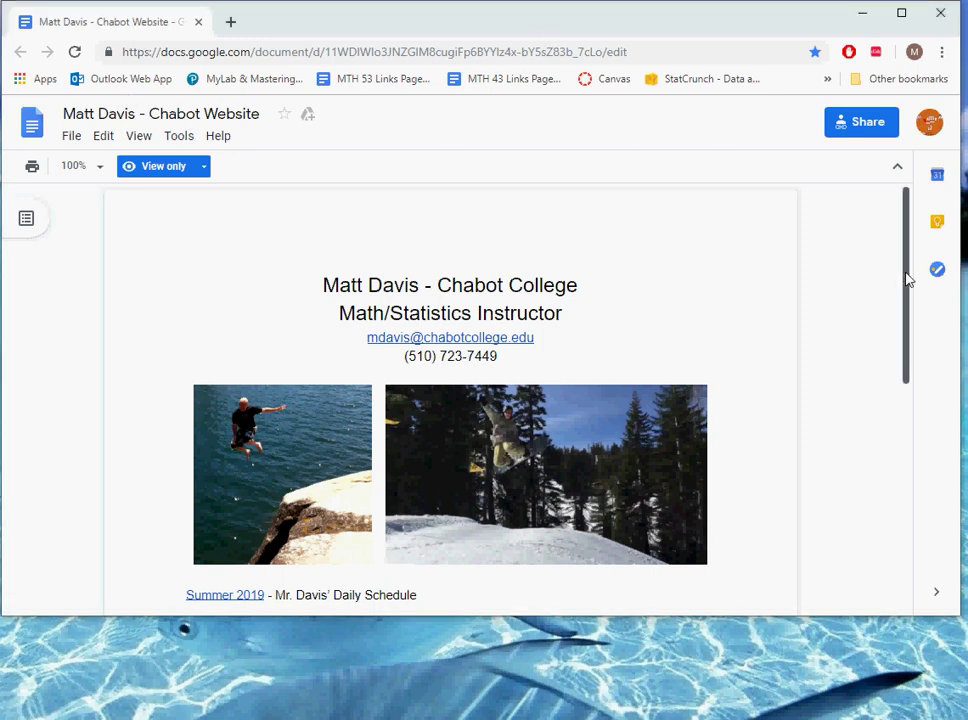
Open the StatSimsJava 8 link on the instructor's page and download StatSimsJava8 Jan 2019.zip directly
drag(907, 279, 870, 429)
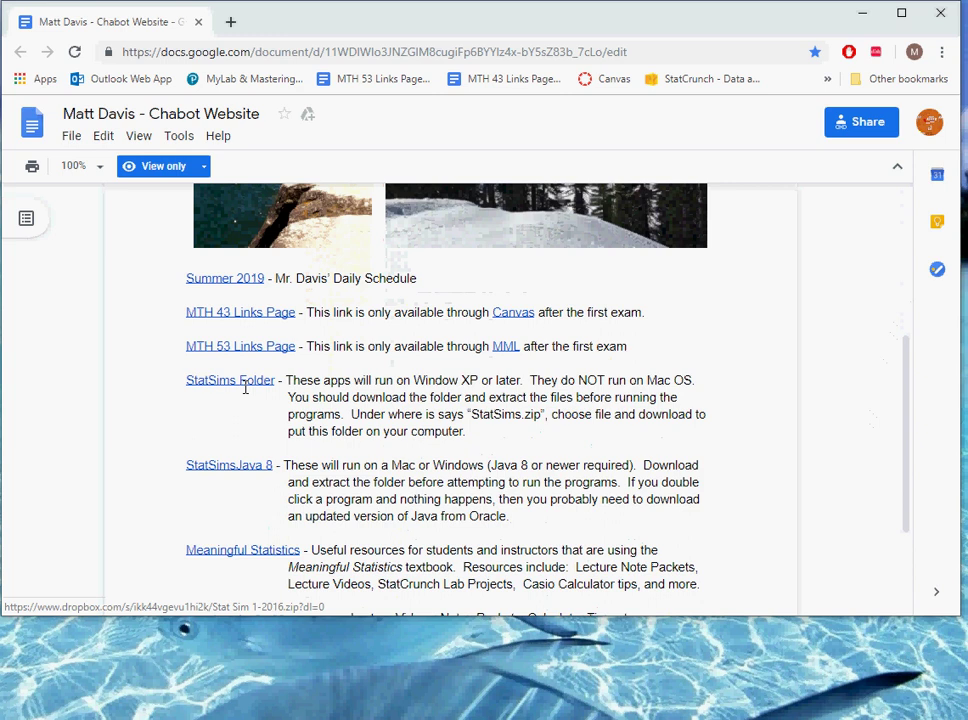
click(234, 474)
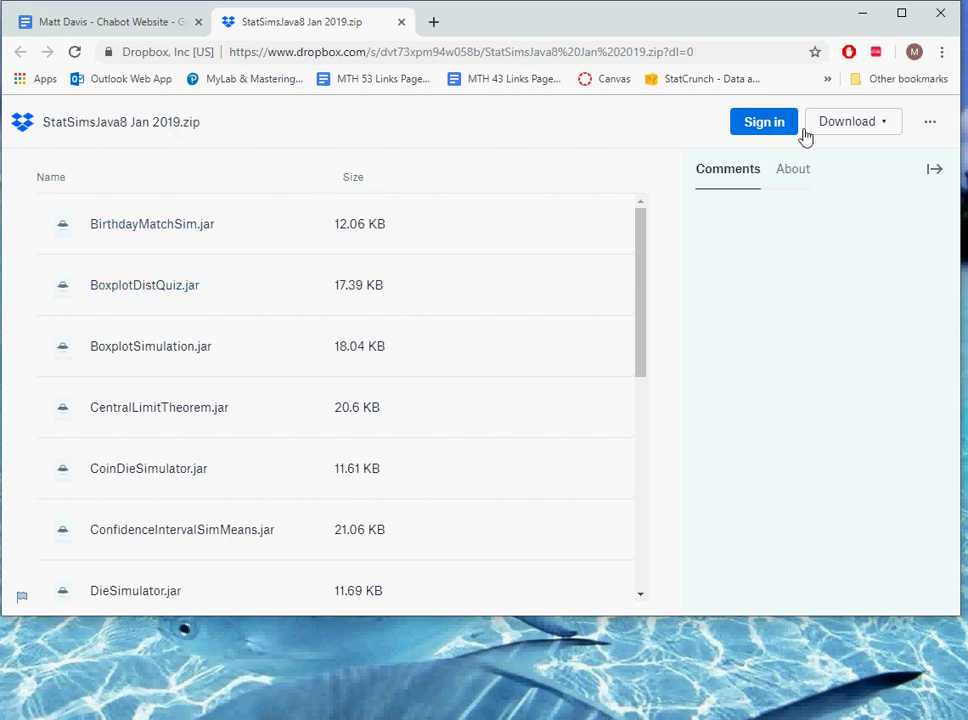
click(885, 128)
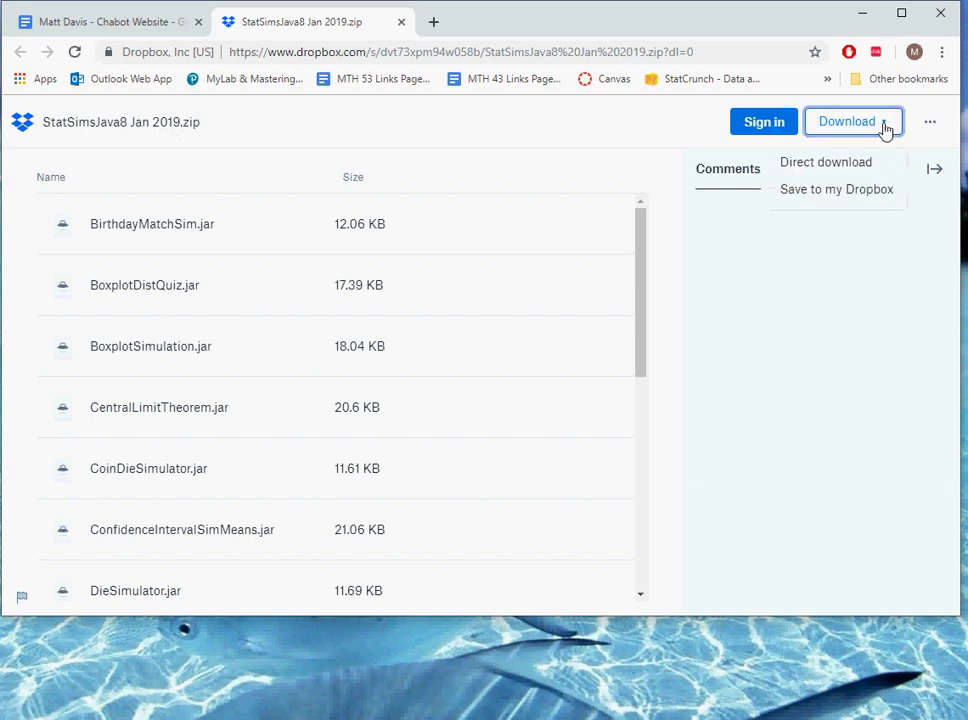
click(832, 165)
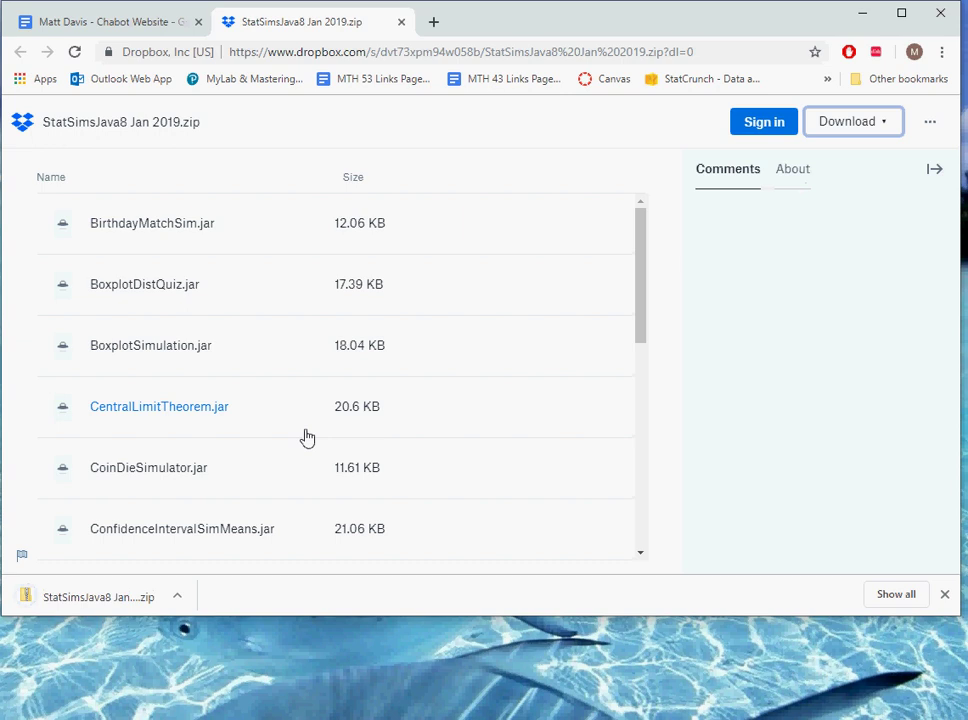
Show the downloaded StatSimsJava8 Jan 2019 zip in its folder, move it to the desktop, and close the Downloads window
click(178, 600)
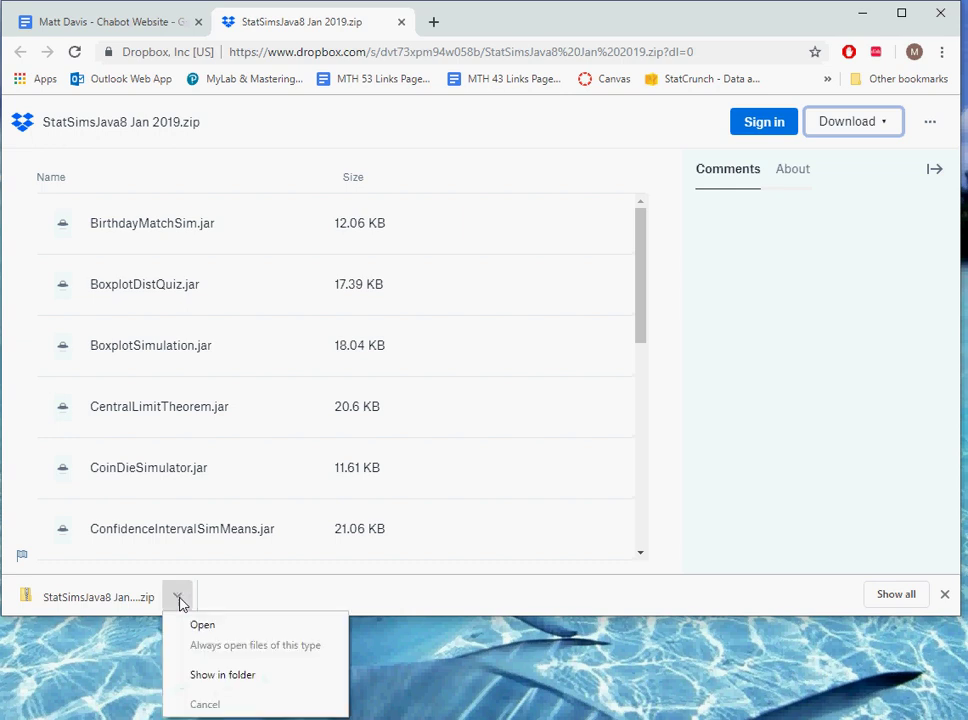
click(222, 675)
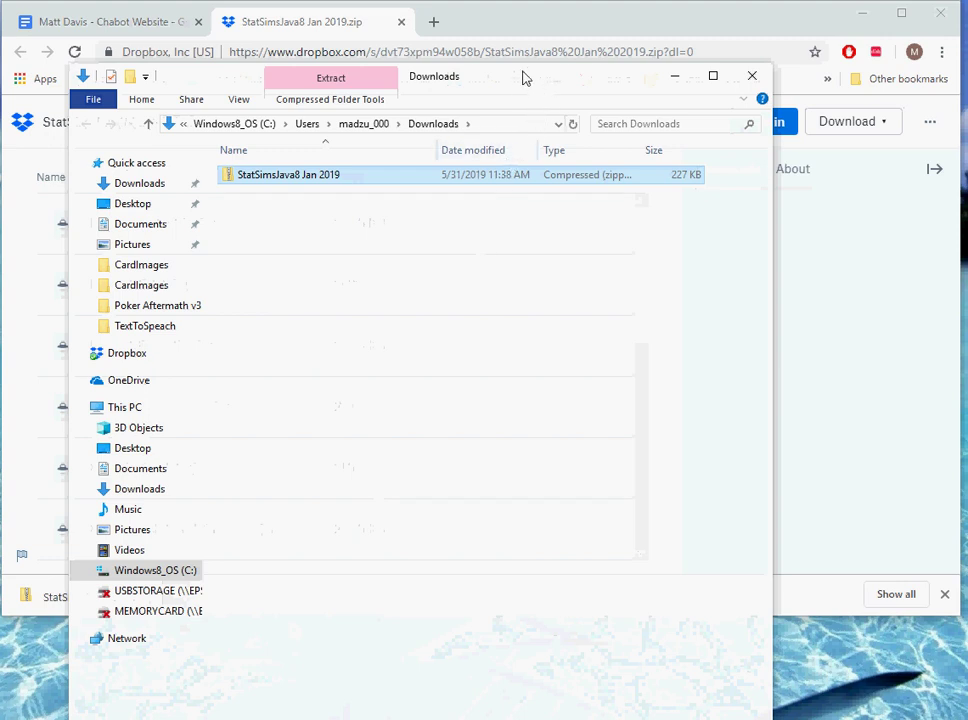
drag(525, 78, 698, 36)
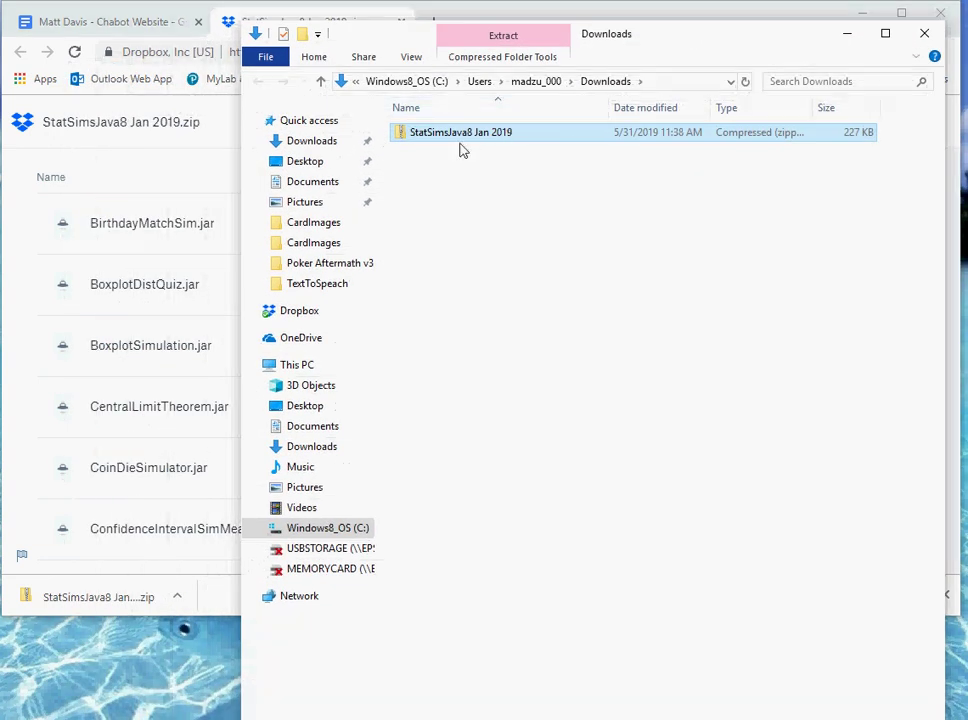
drag(460, 149, 200, 688)
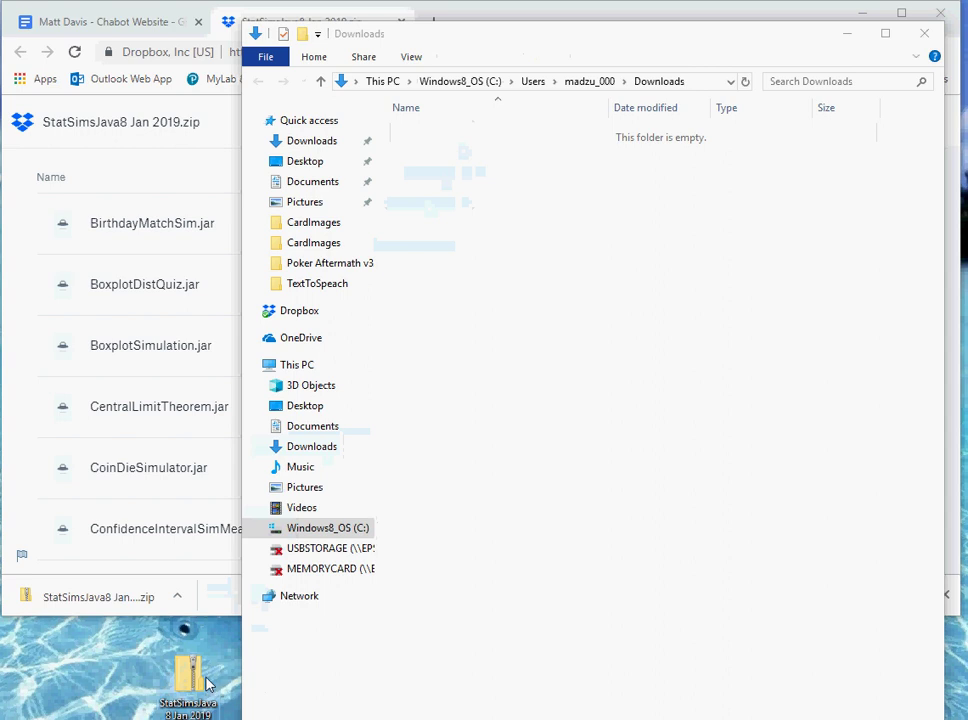
click(930, 28)
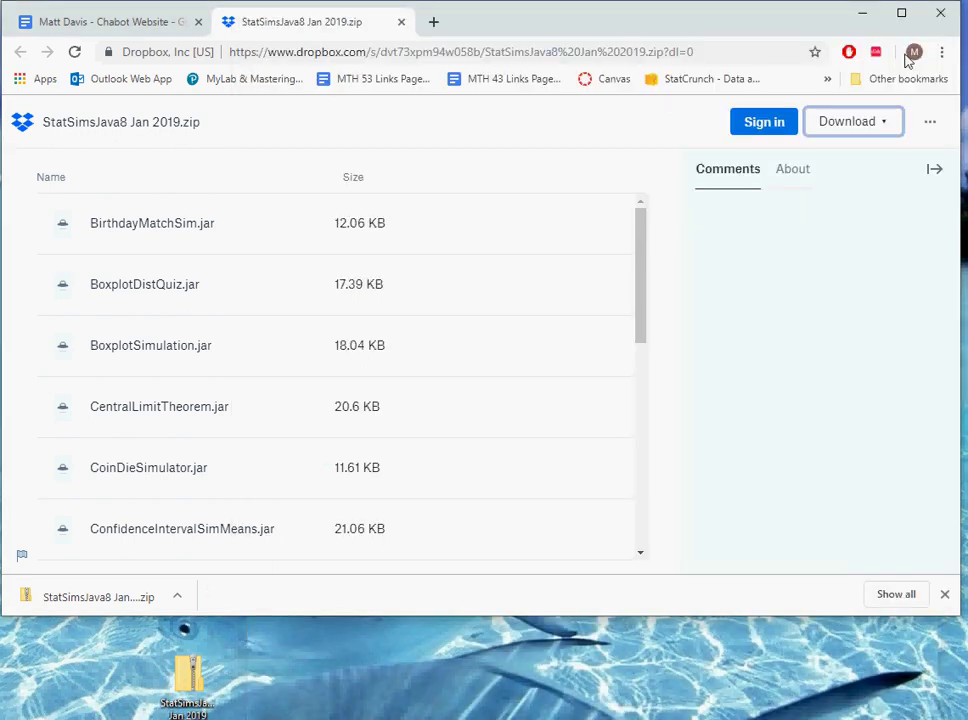
Extract all files from the desktop zip into Desktop\StatSimsJava8 Jan 2019 and close the extracted folder's window
right_click(194, 677)
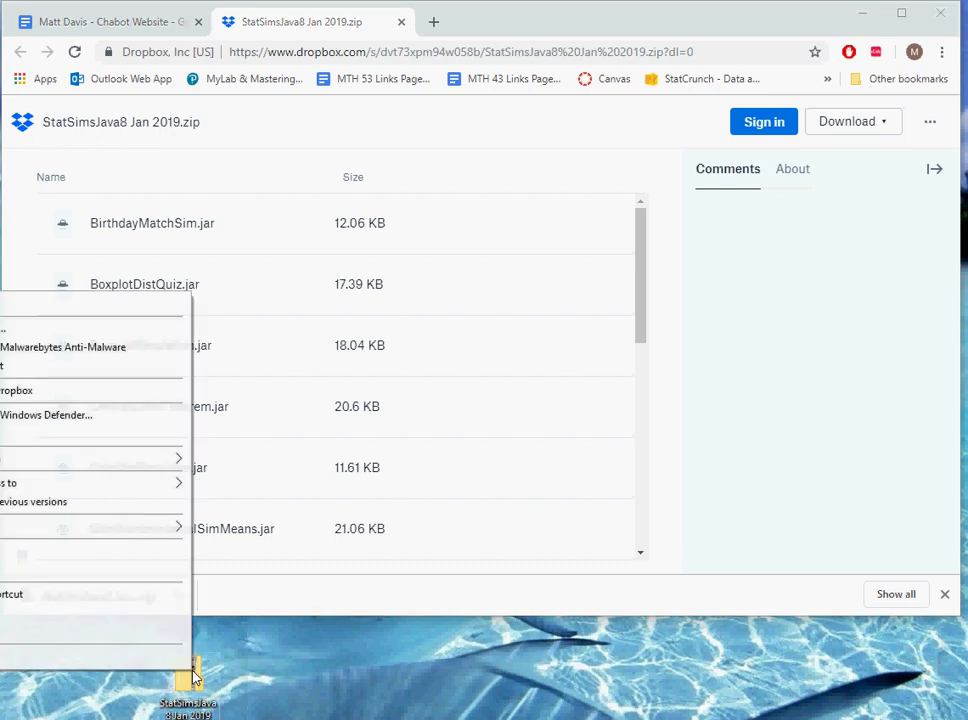
click(64, 333)
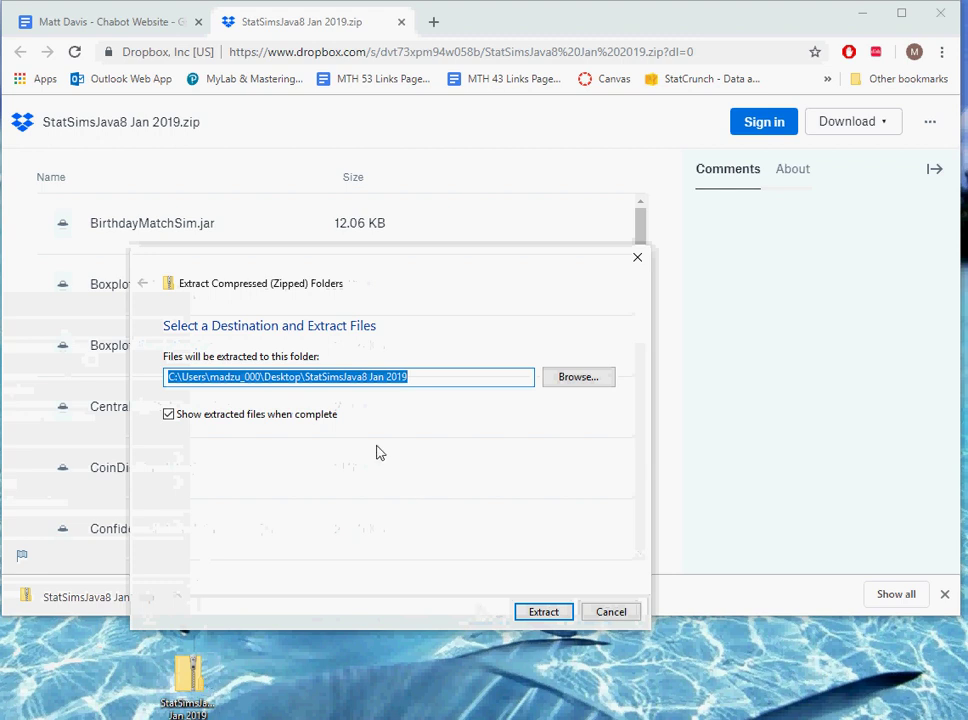
click(544, 612)
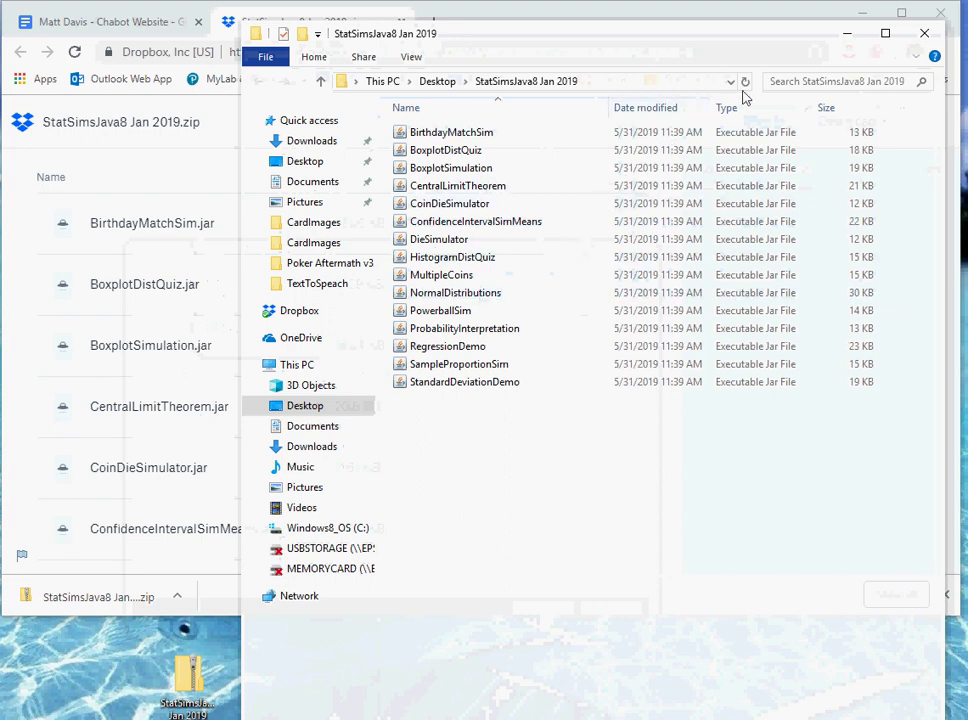
click(925, 36)
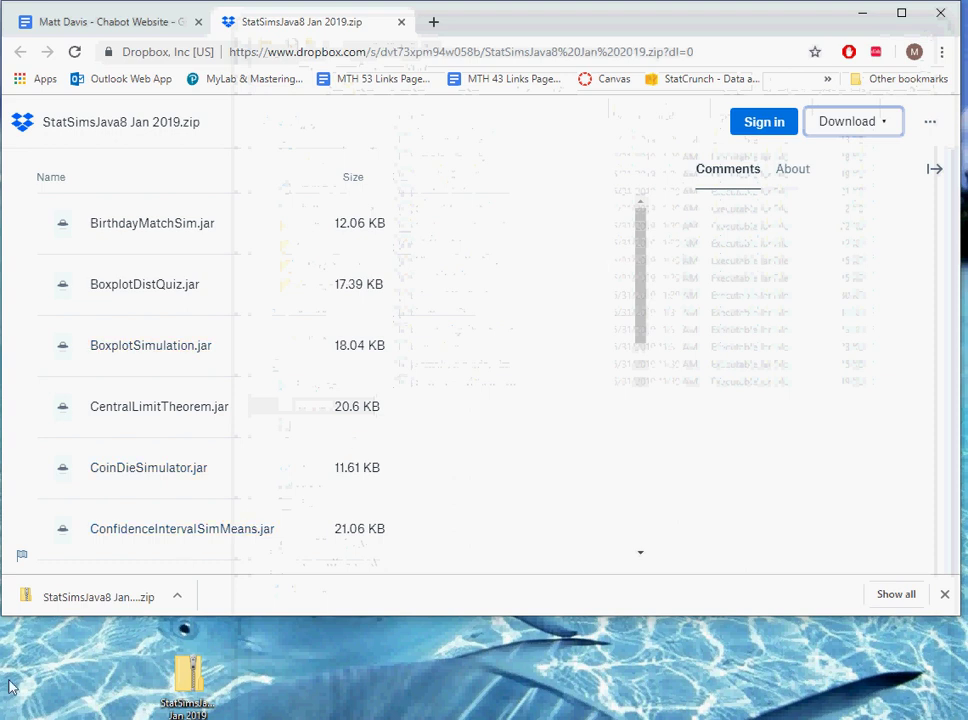
Move the extracted StatSimsJava8 Jan 2019 folder beside the zip on the desktop and delete the zip file
drag(98, 597, 112, 688)
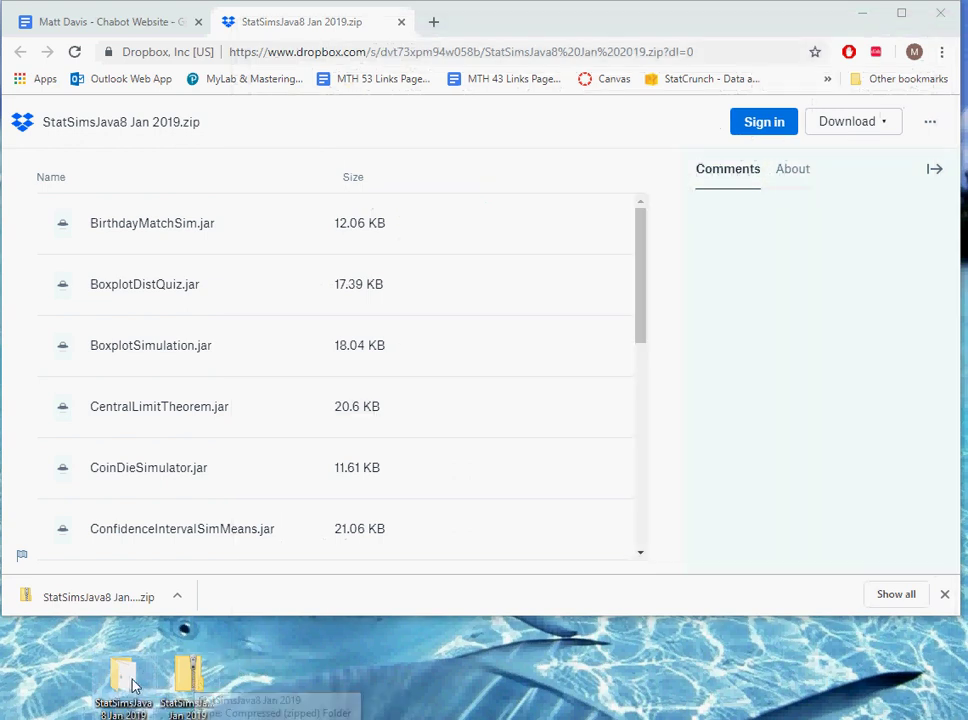
right_click(193, 679)
click(65, 624)
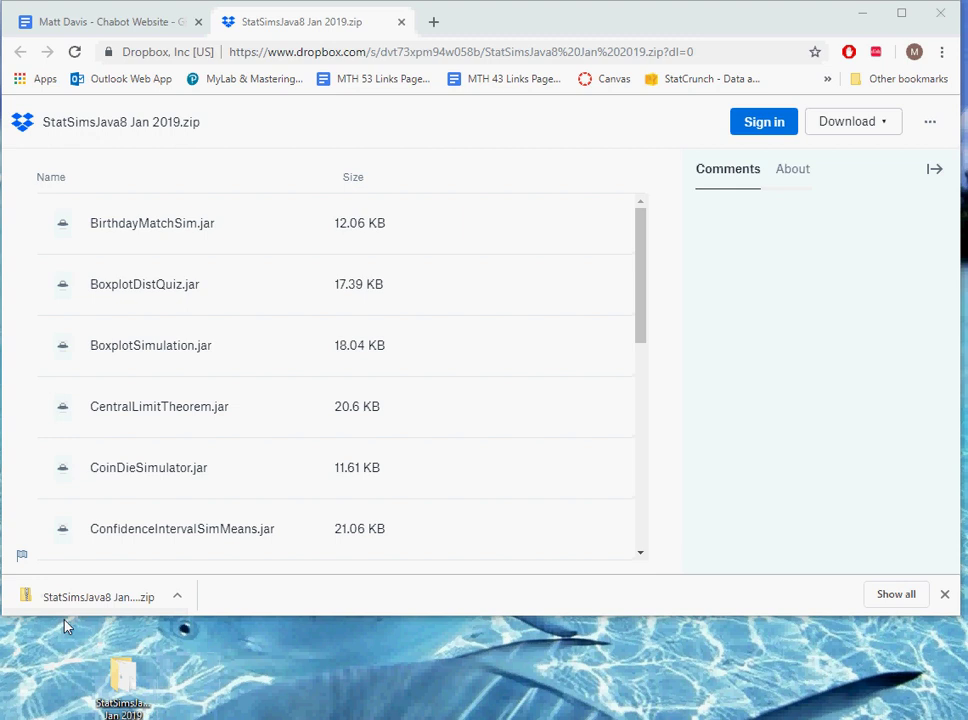
Launch PowerballSim from the extracted StatSimsJava8 Jan 2019 folder and move the simulator window fully into view
double_click(125, 678)
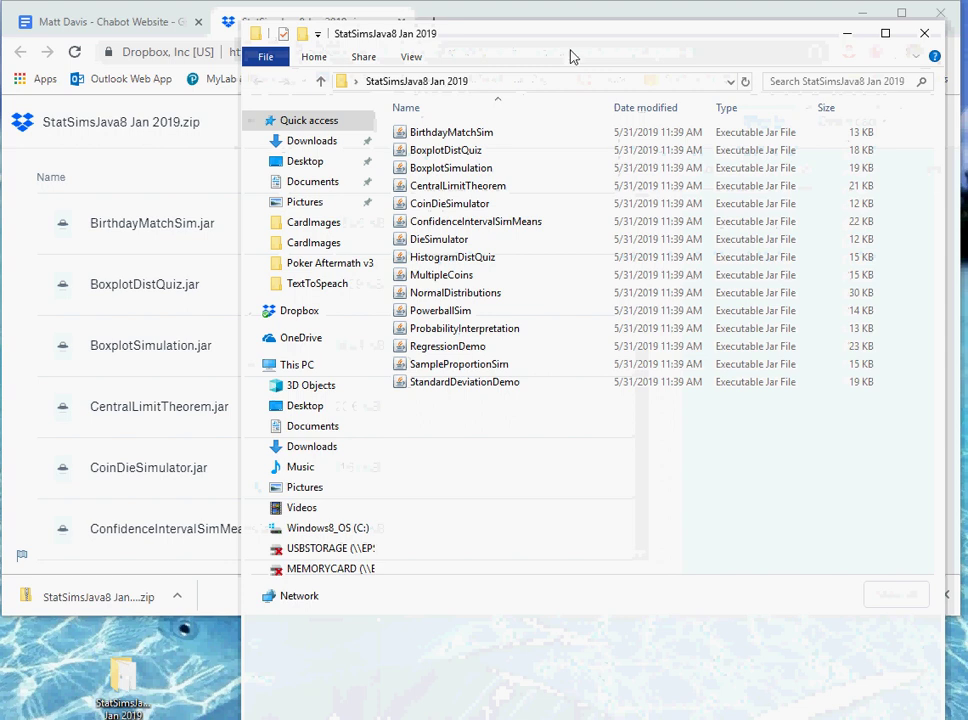
drag(572, 57, 457, 57)
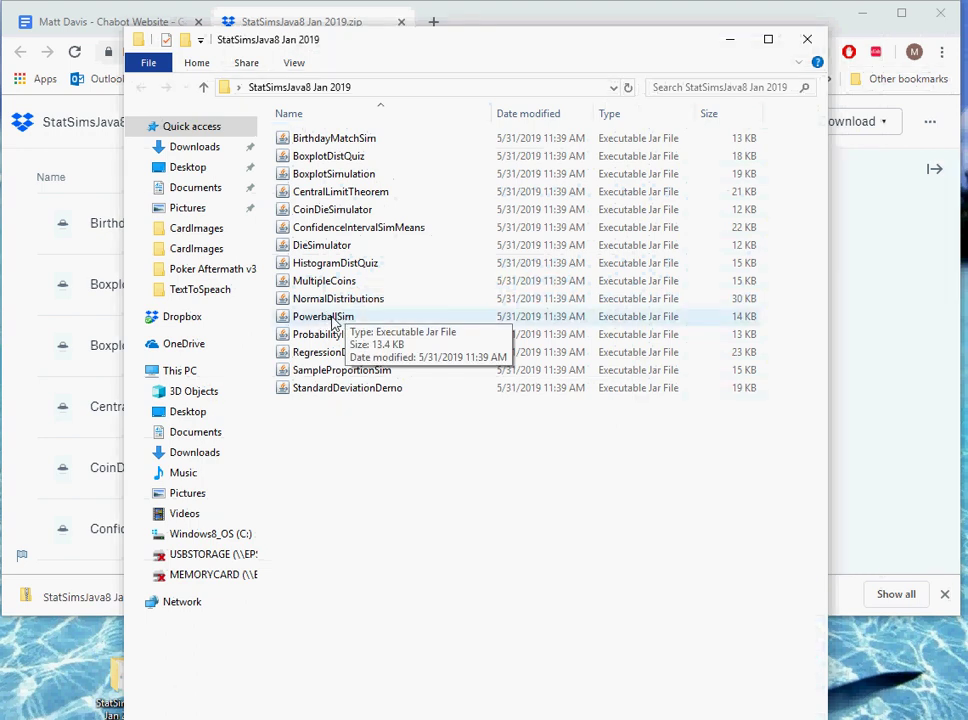
click(333, 318)
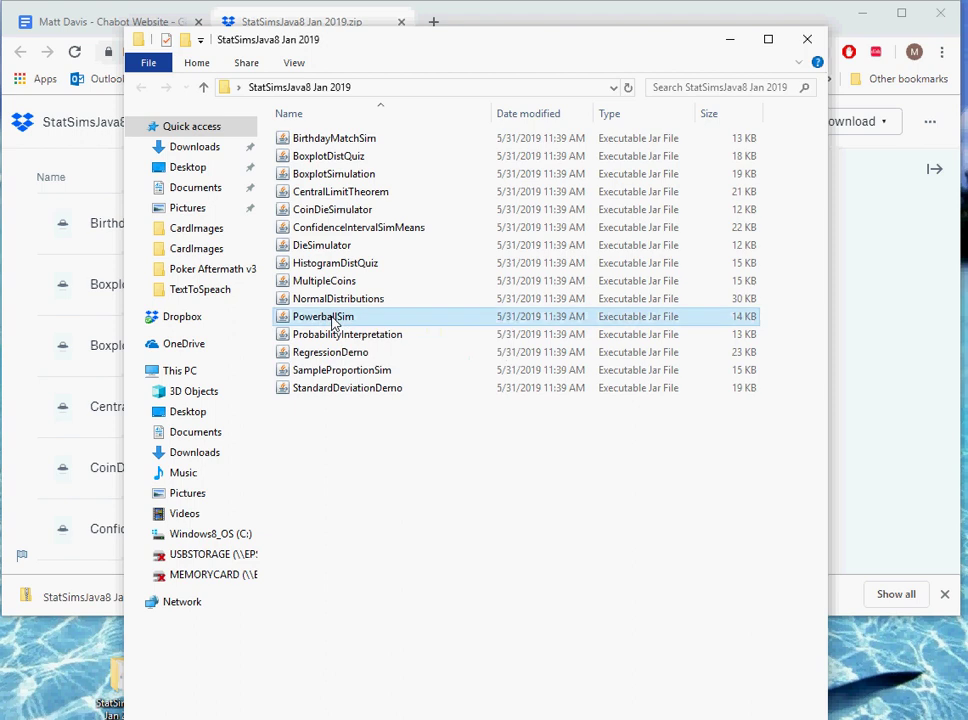
drag(50, 68, 478, 165)
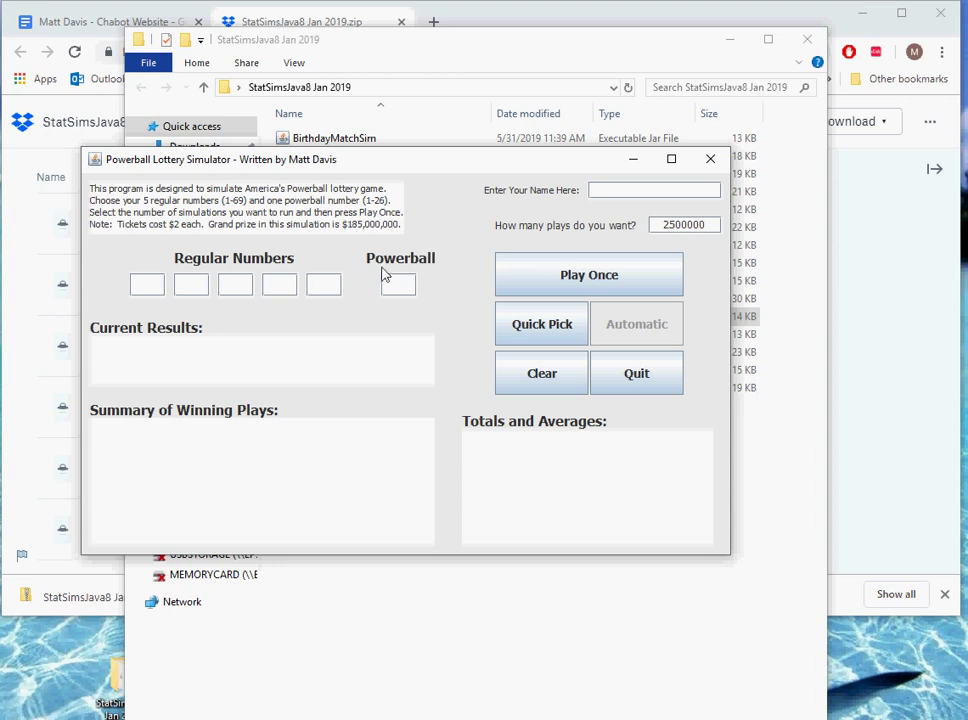
Fill in the Powerball numbers with Quick Pick, run 14 single plays, and quit the simulator
click(518, 331)
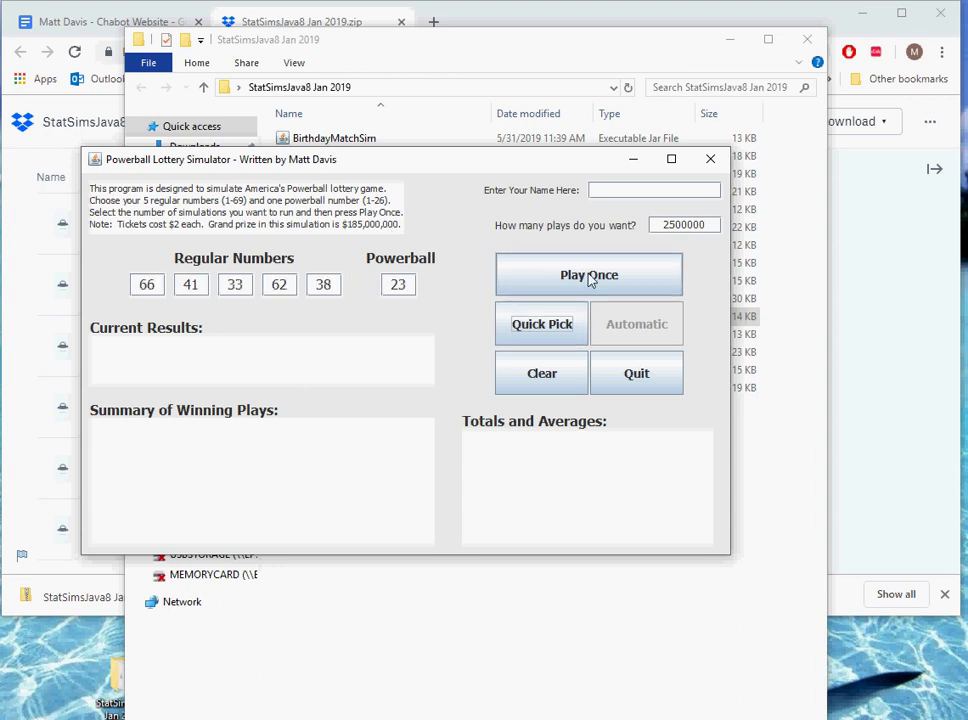
double_click(588, 275)
double_click(588, 275)
triple_click(589, 277)
triple_click(589, 276)
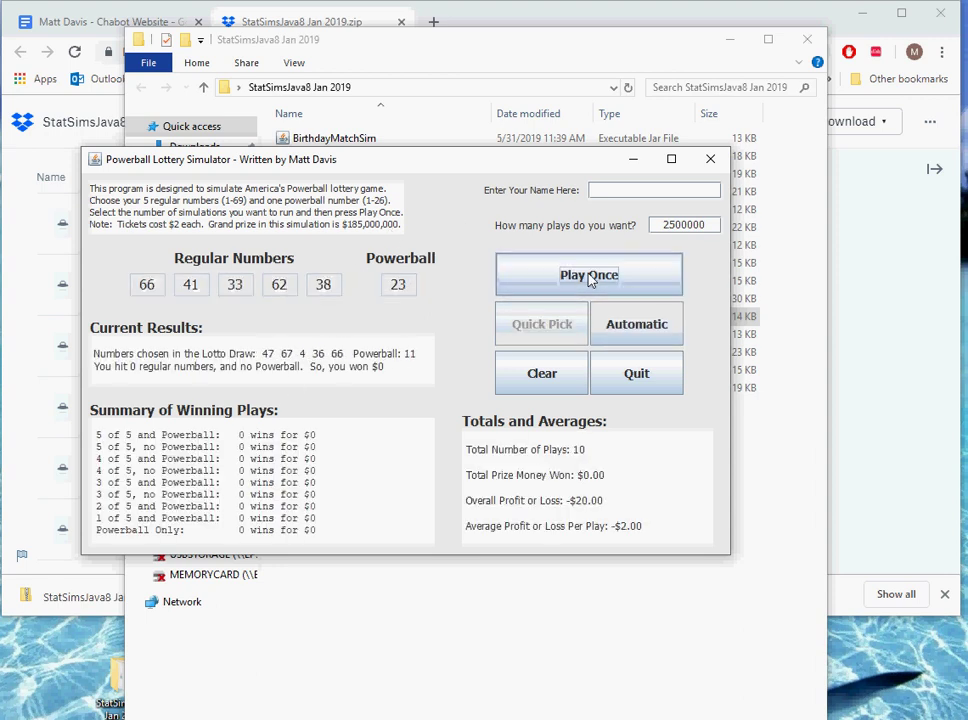
triple_click(589, 276)
click(589, 276)
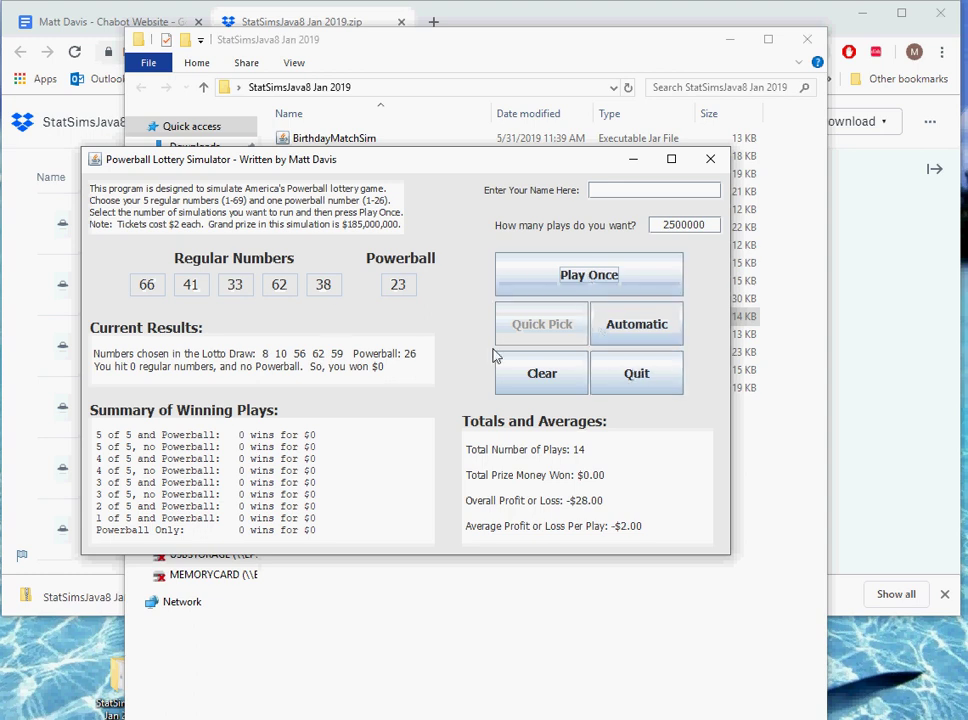
click(653, 376)
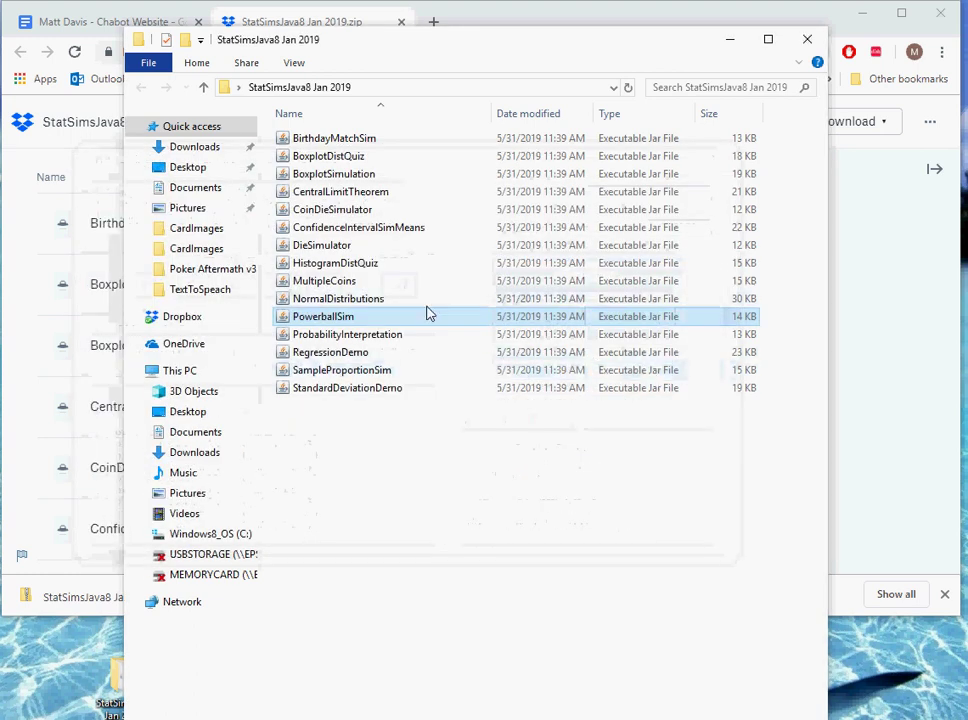
Relaunch PowerballSim using the file's Open command and move the simulator window fully onto the screen
right_click(326, 318)
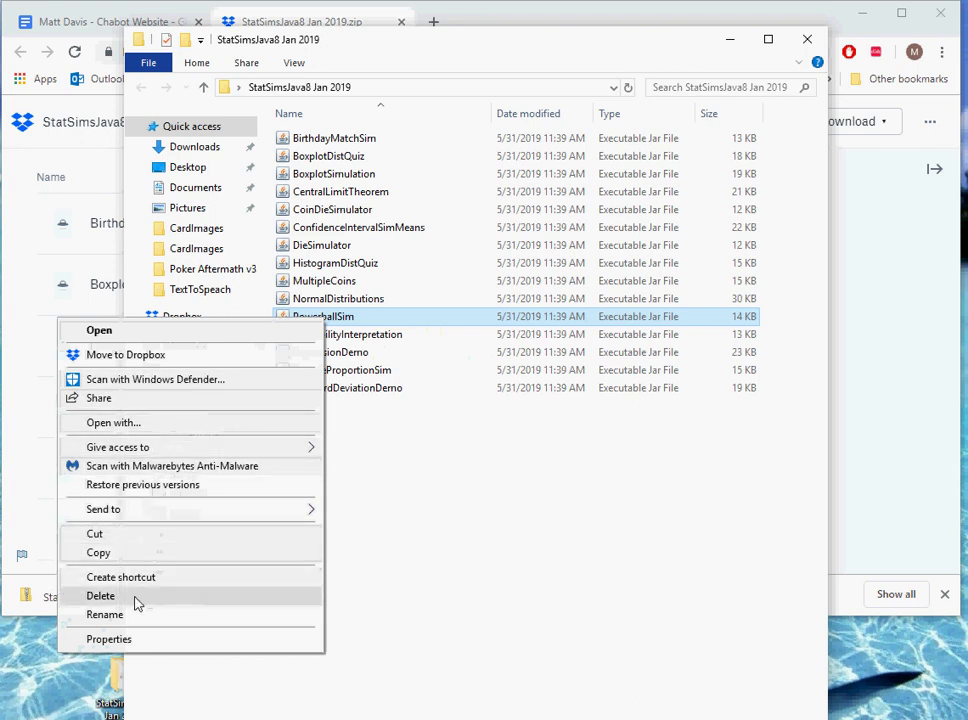
click(127, 332)
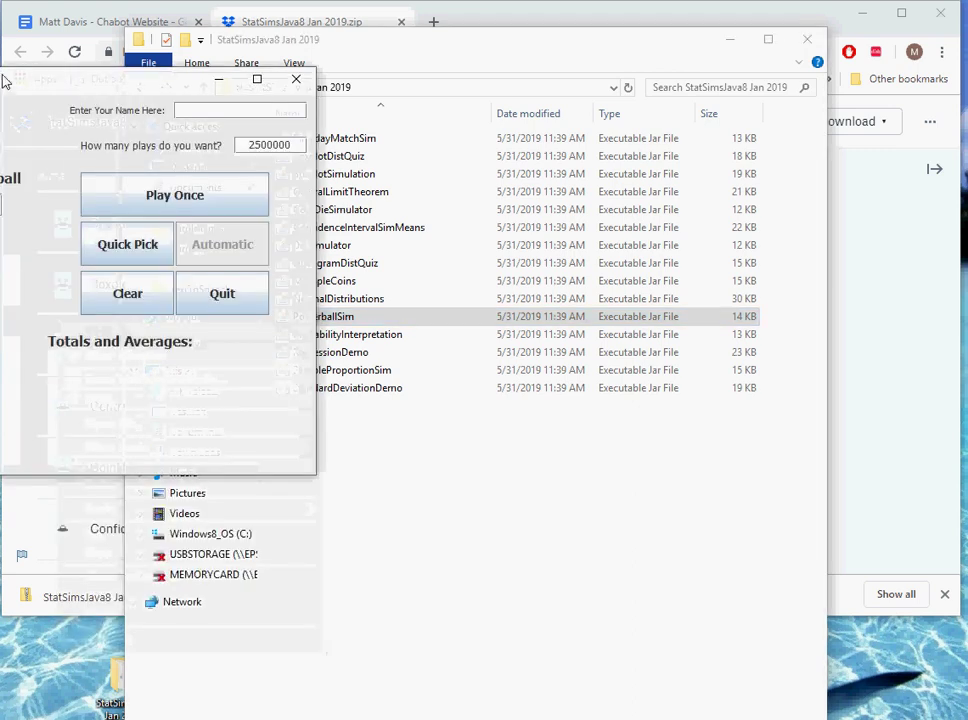
drag(5, 80, 367, 141)
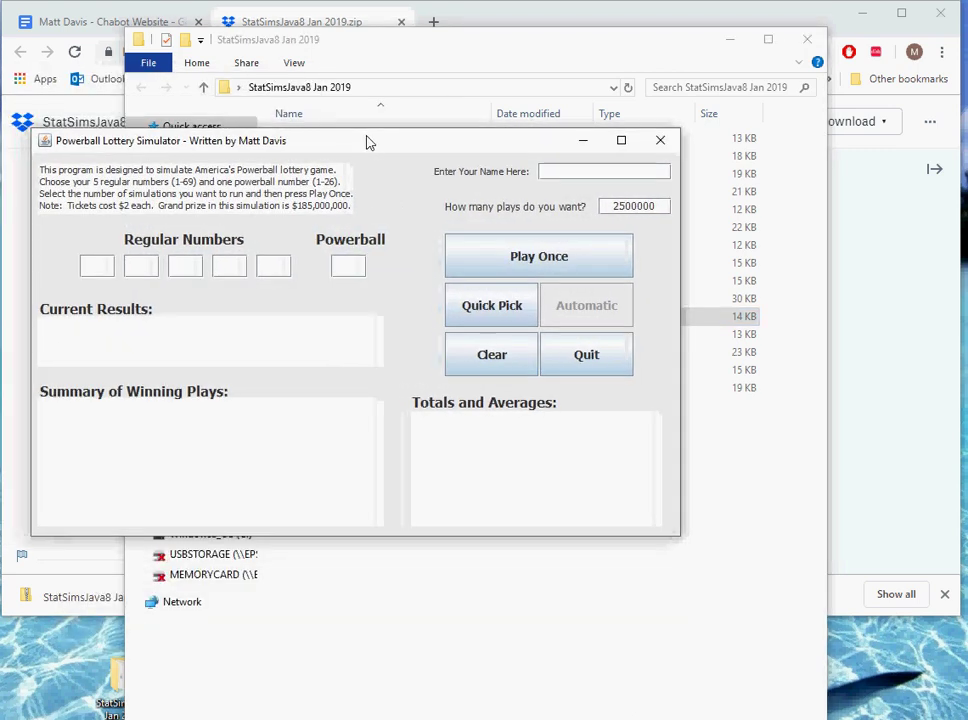